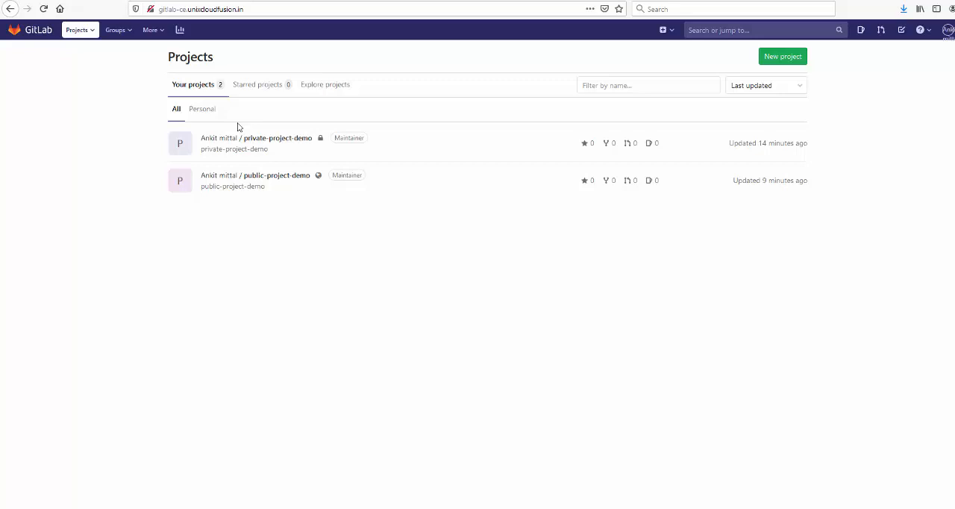
Step: Create a private group named catalog with the description "This will belong to the Catalog Team"
left_click_drag(237, 127, 486, 68)
left_click(604, 56)
left_click(788, 58)
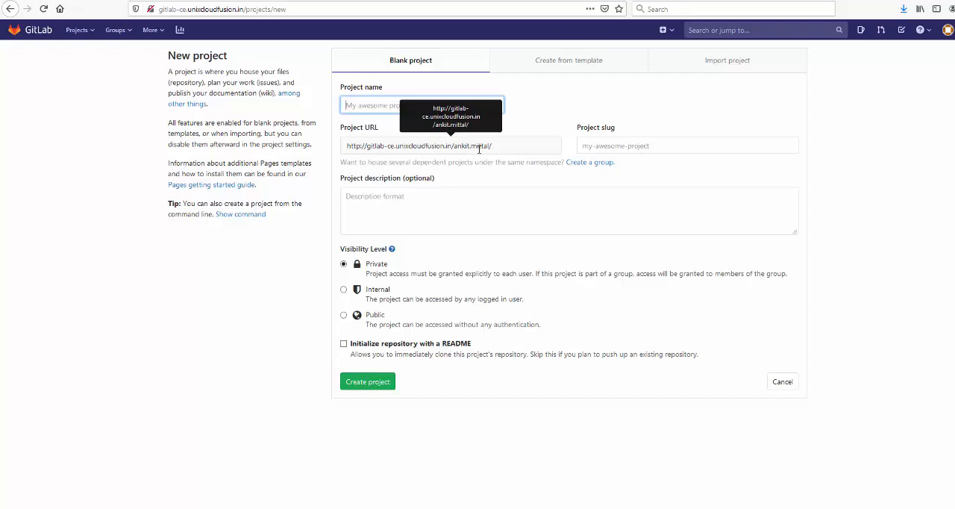
left_click(590, 163)
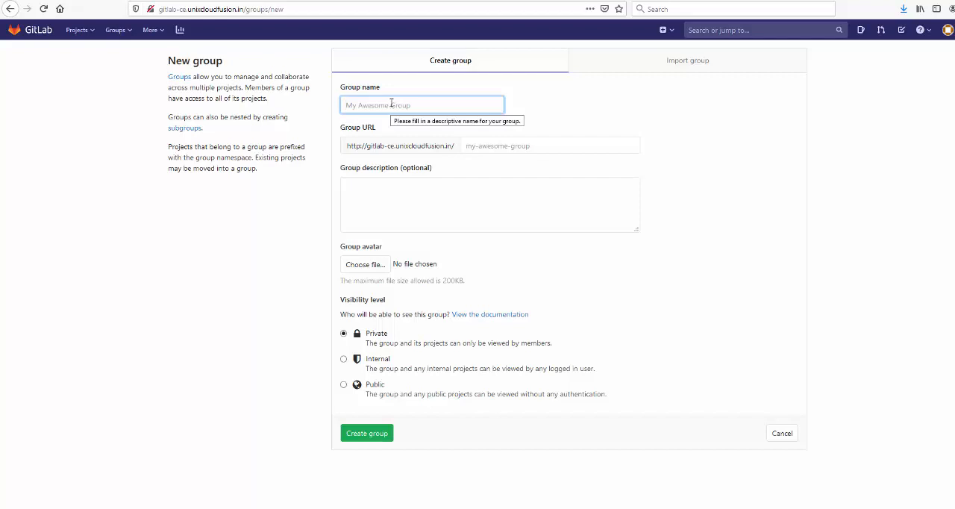
type("catalog")
left_click(421, 201)
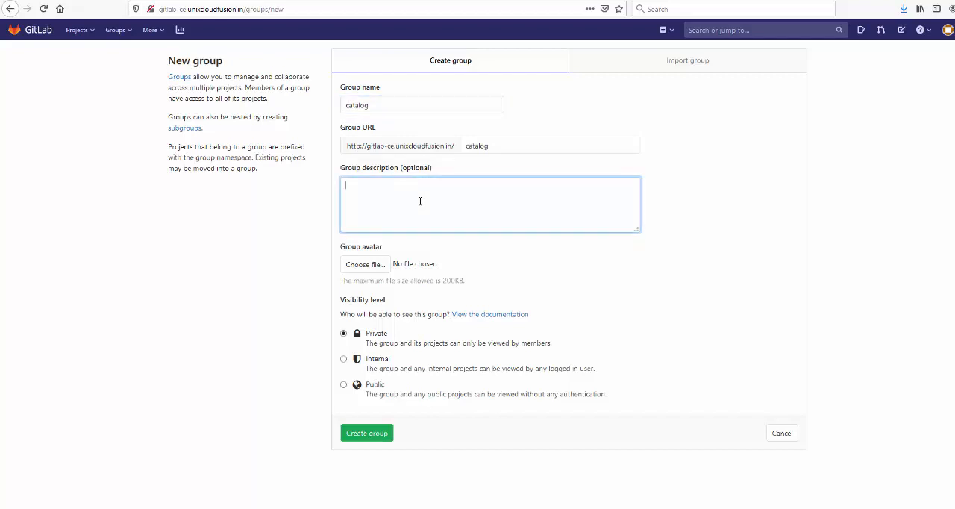
type("This will belong to the Catalog Team")
left_click(376, 437)
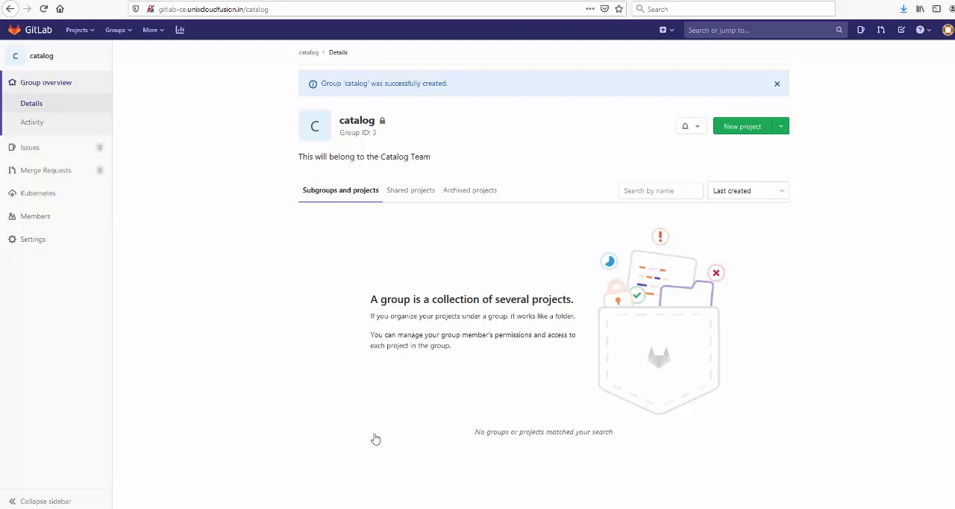
Step: Start a new blank project in the catalog group and name it catalogapi
left_click(751, 125)
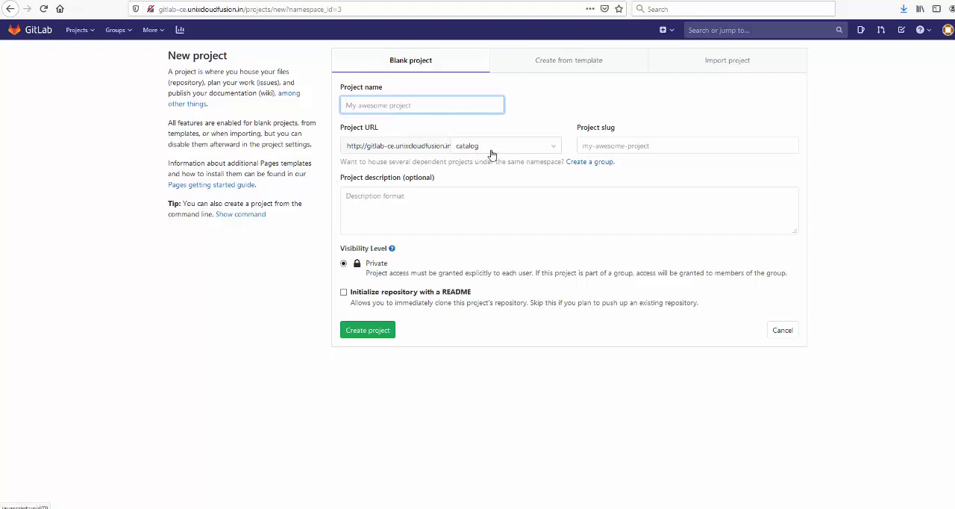
left_click(554, 149)
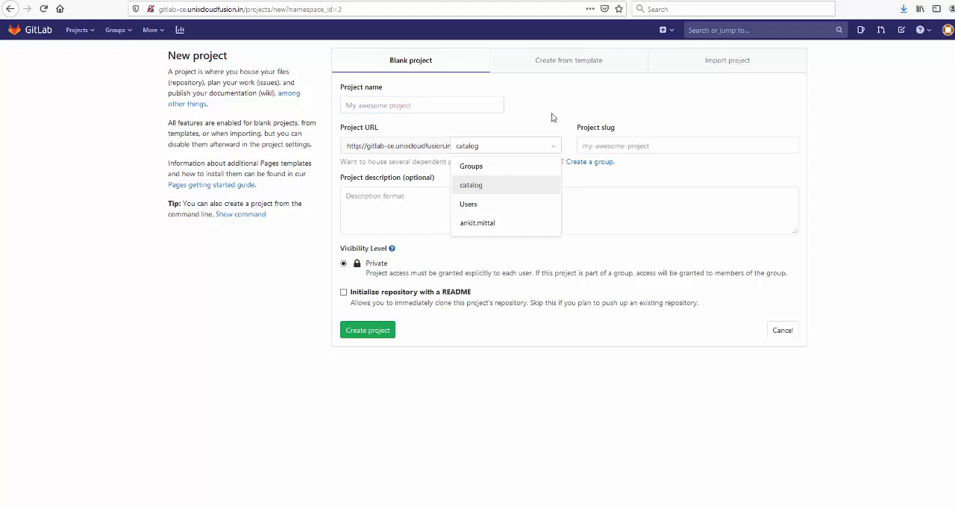
left_click(552, 117)
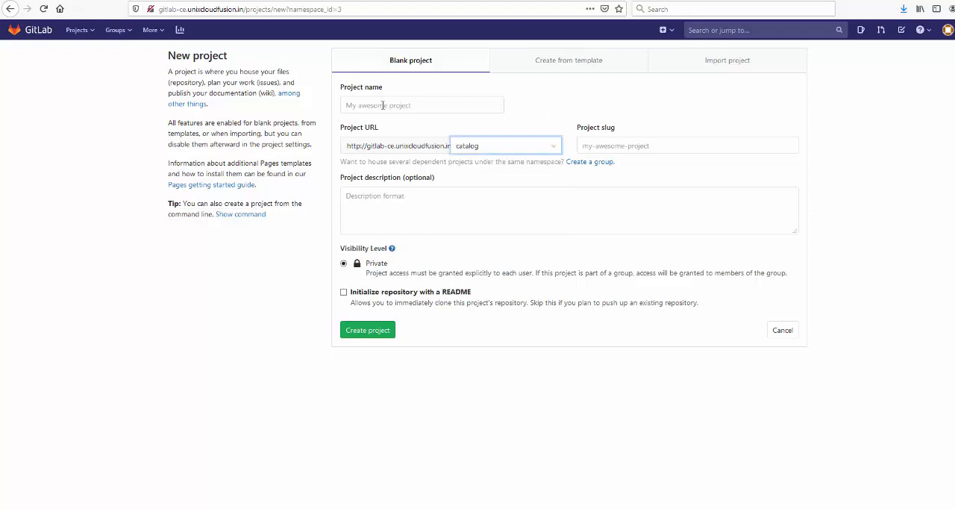
left_click(382, 105)
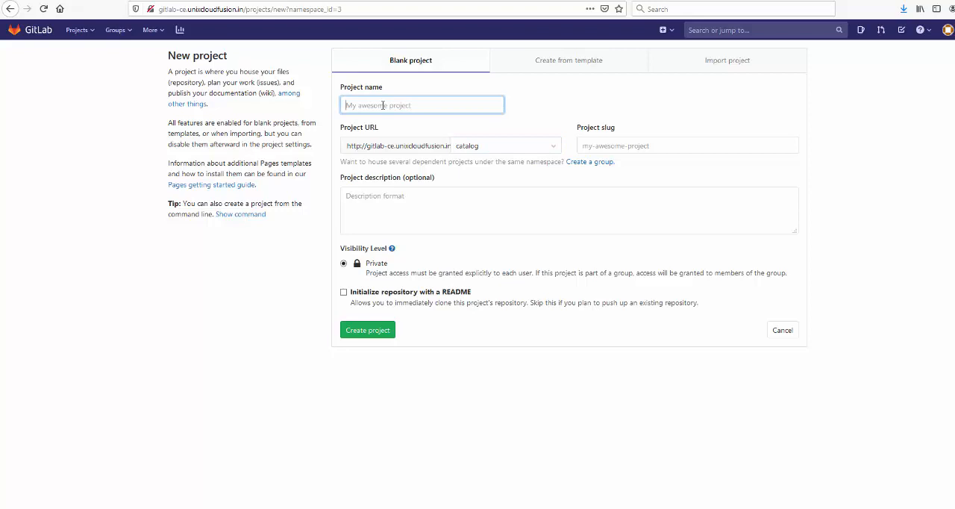
type("catalogapi")
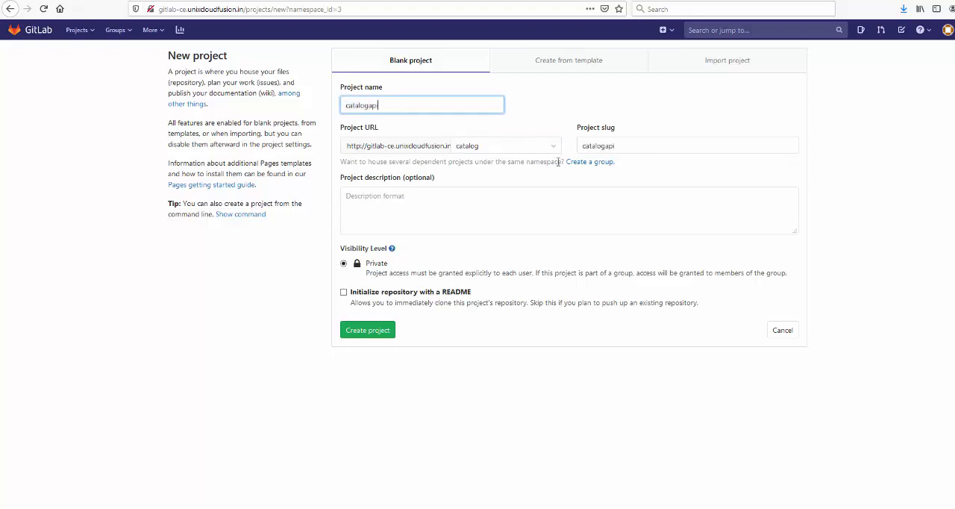
Step: Describe the project as catalogapi, have its repository initialized with a README, and create it
left_click(429, 199)
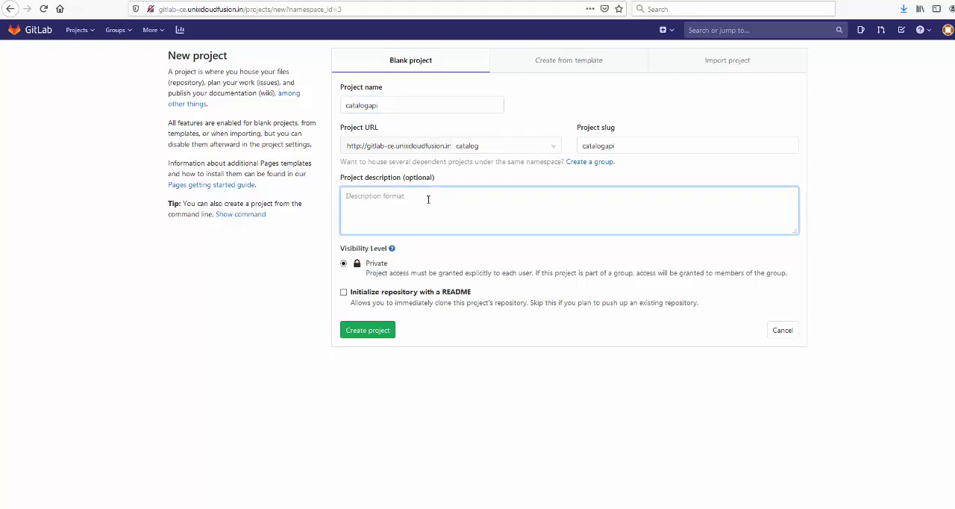
type("catalogapi")
left_click(343, 292)
left_click(367, 329)
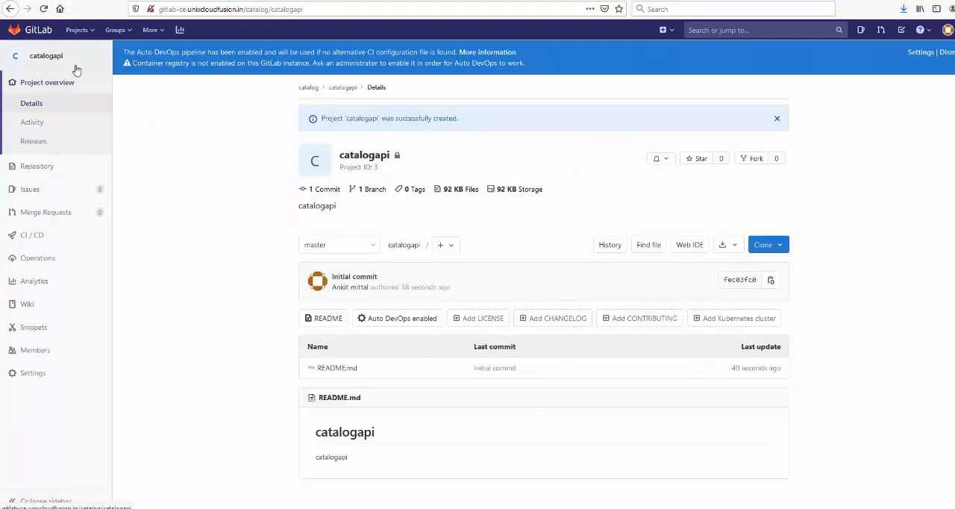
Step: Return to the projects overview and sign out of the current account
left_click(41, 30)
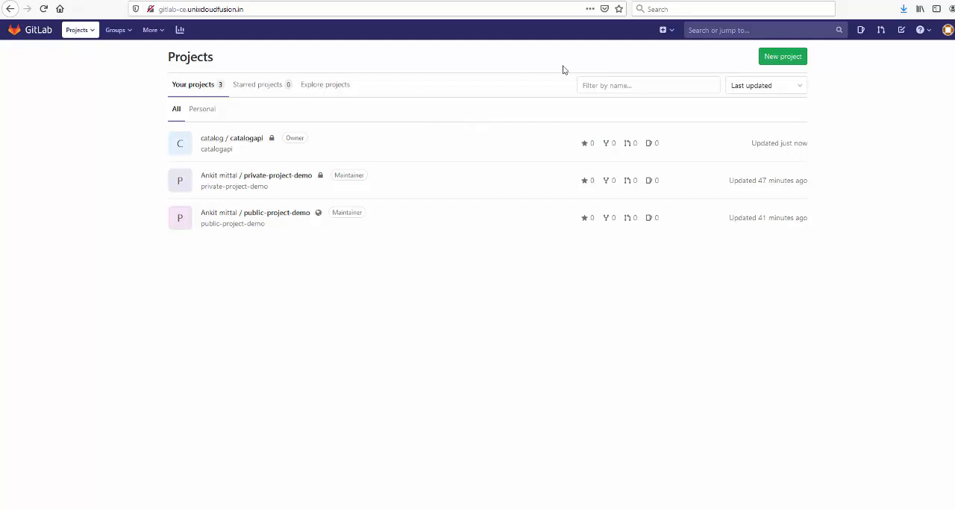
left_click(948, 30)
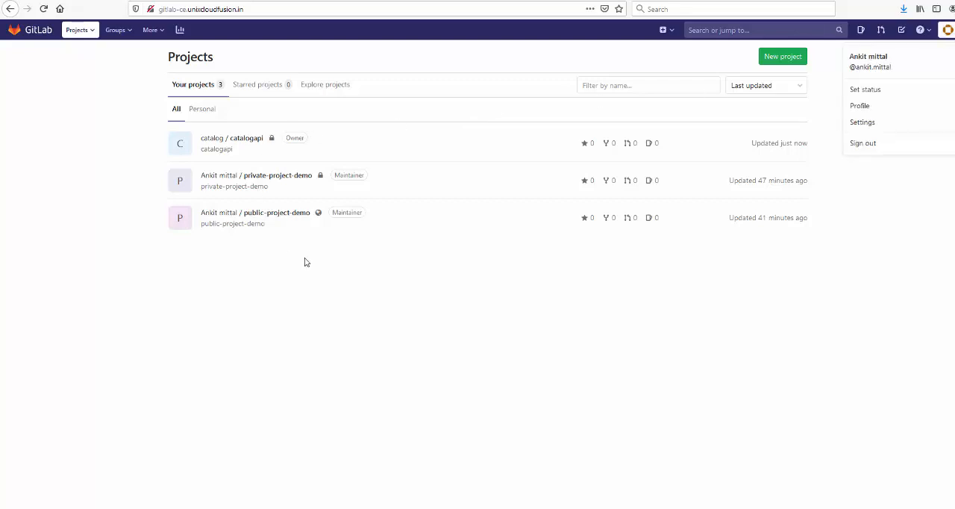
left_click(864, 143)
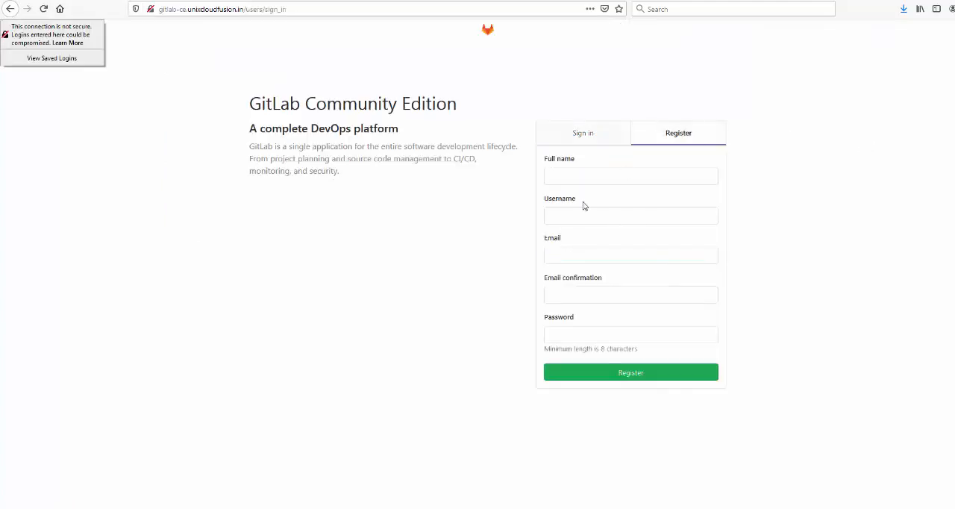
Step: Enter the new user's full name and username in the registration form
left_click(583, 177)
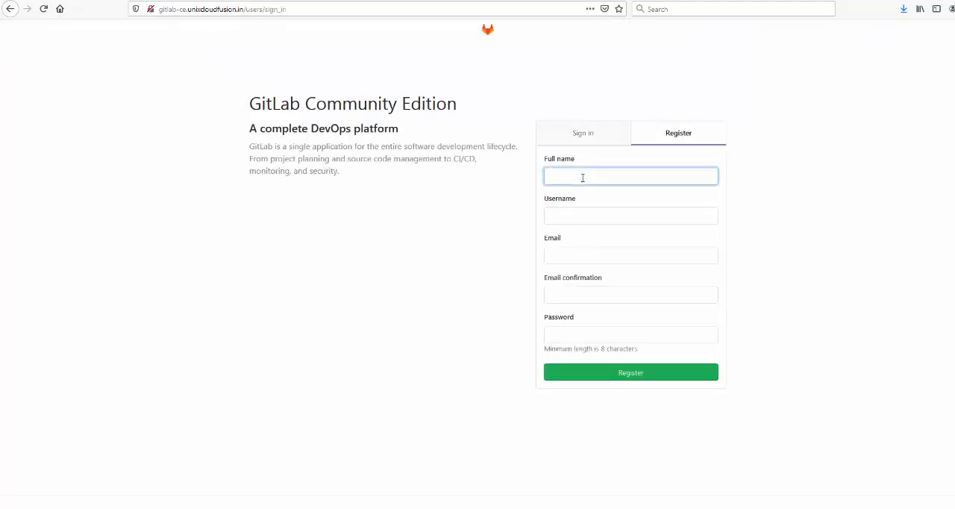
type("Aryan")
key("ctrl+a")
key("BackSpace")
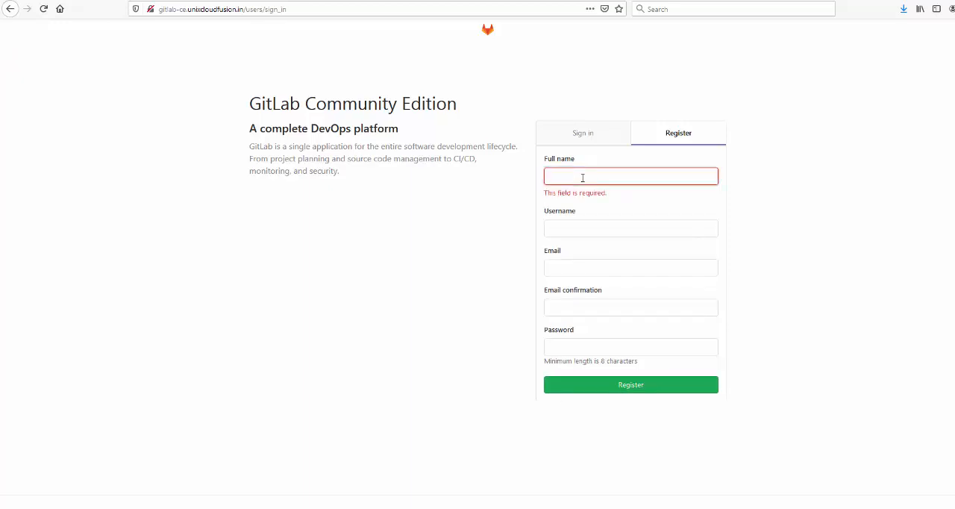
type("Scot")
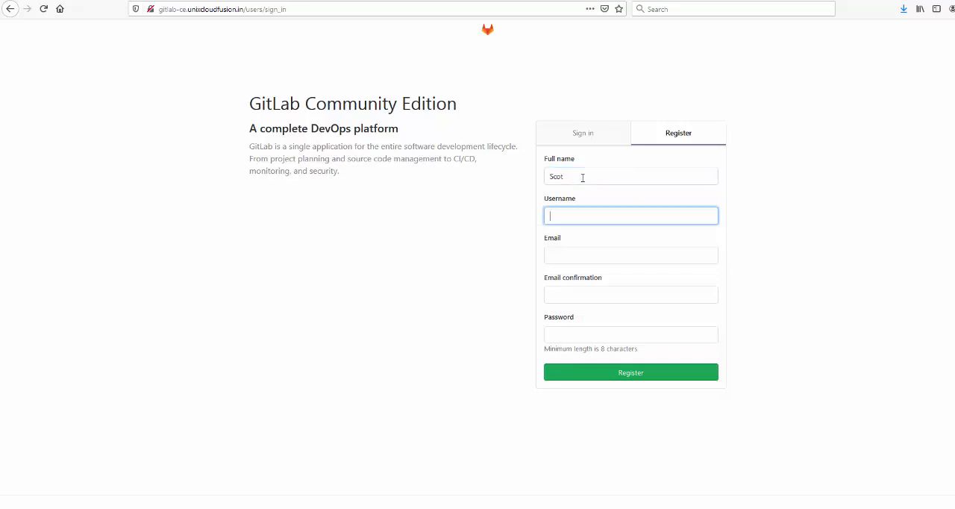
left_click(583, 178)
type("s")
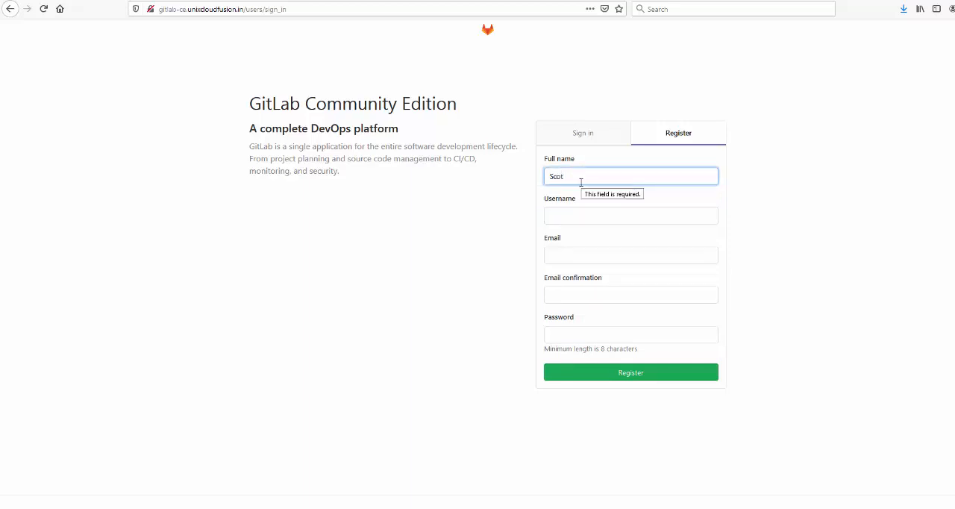
type("s")
left_click(556, 212)
type("scot")
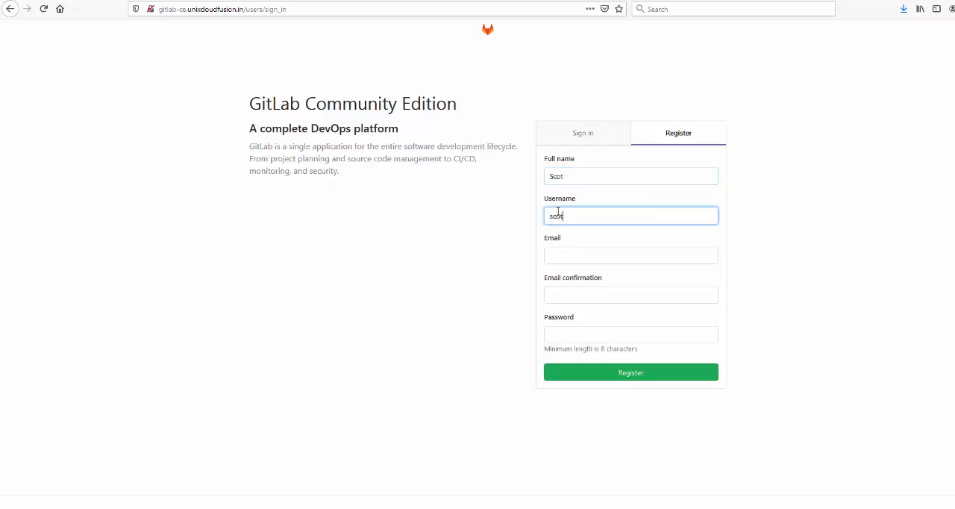
Step: Fill in the new user's e-mail address and repeat it as the e-mail confirmation
left_click(585, 266)
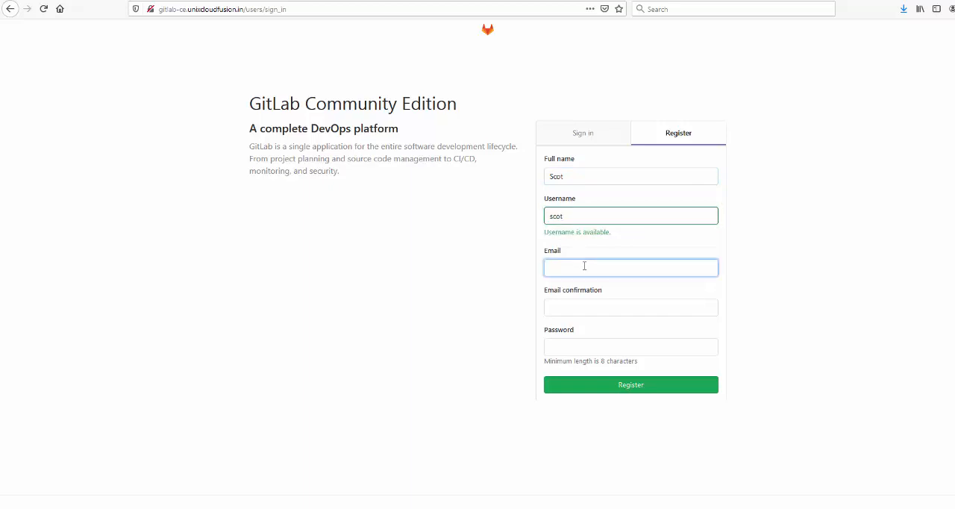
key("Tab")
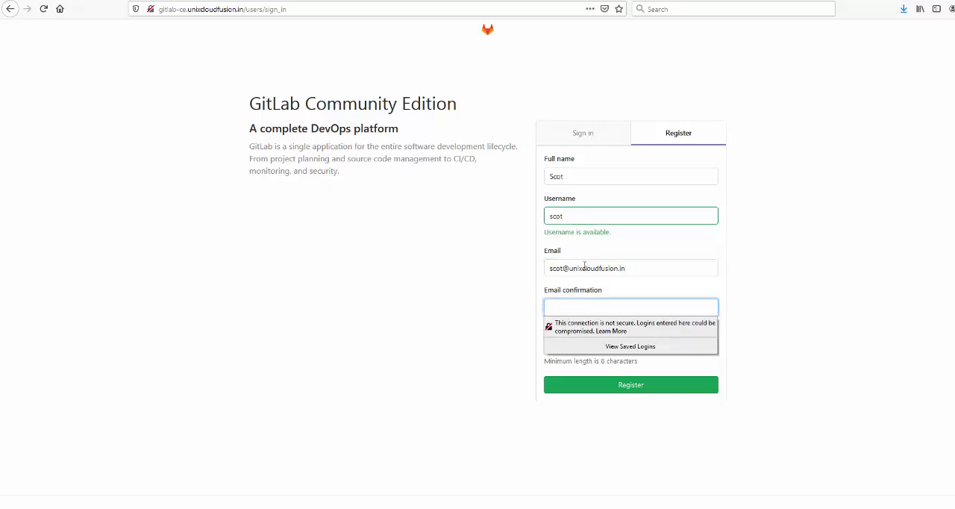
left_click(780, 258)
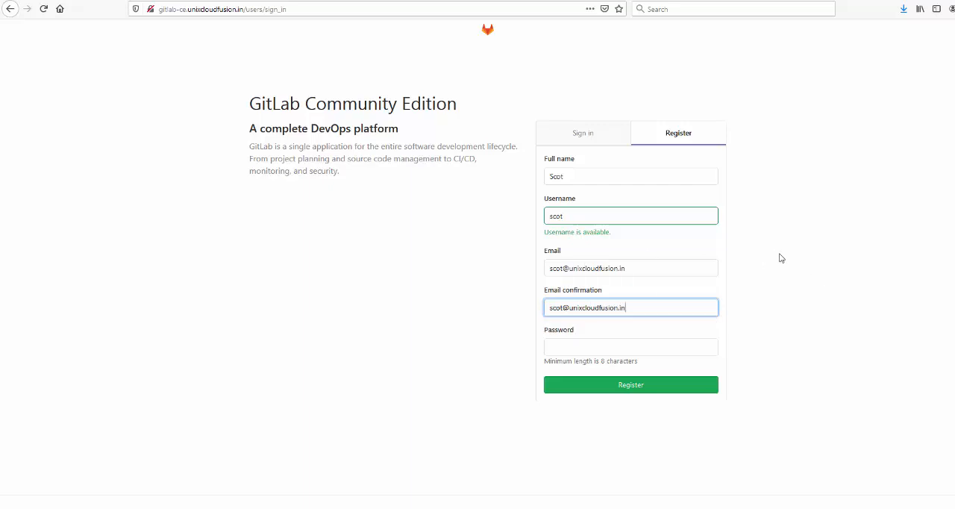
Step: Enter the new account's password, register the user, and decline saving the login in the browser
left_click(590, 347)
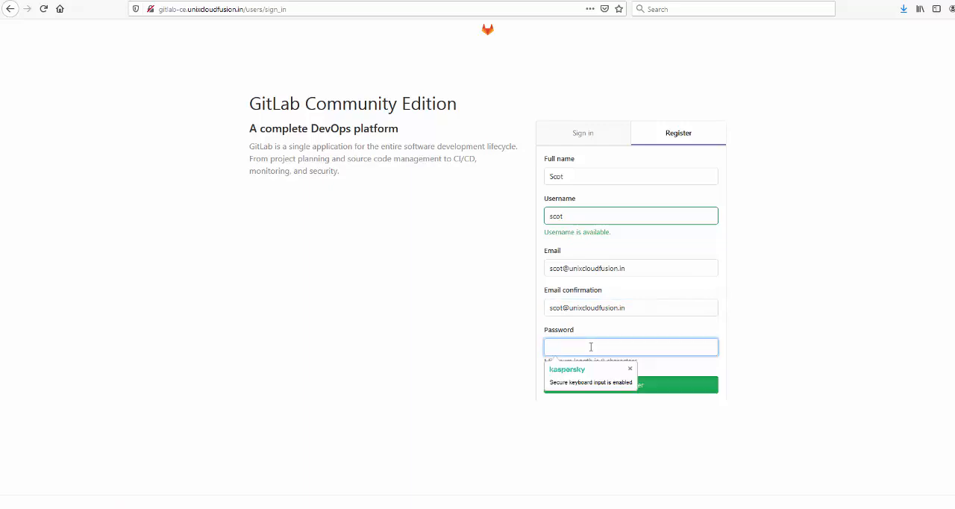
type("****")
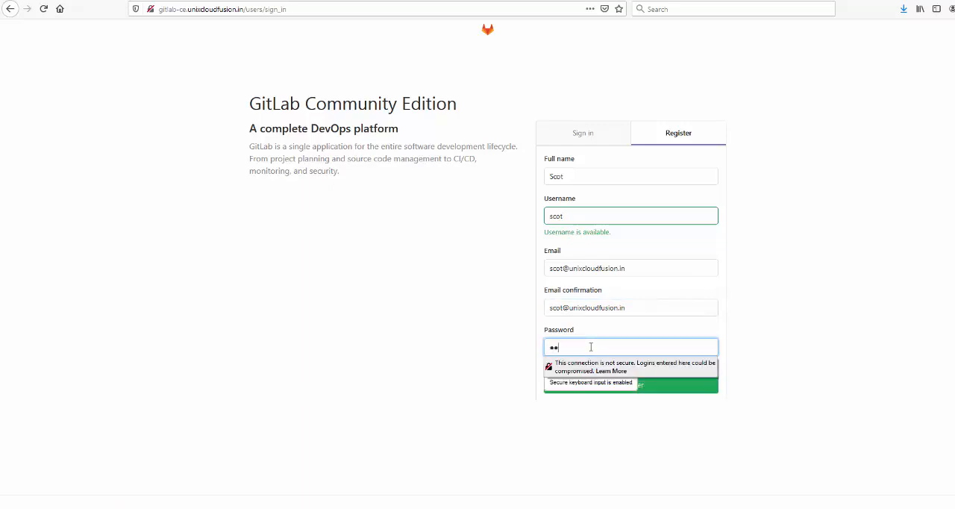
type("****")
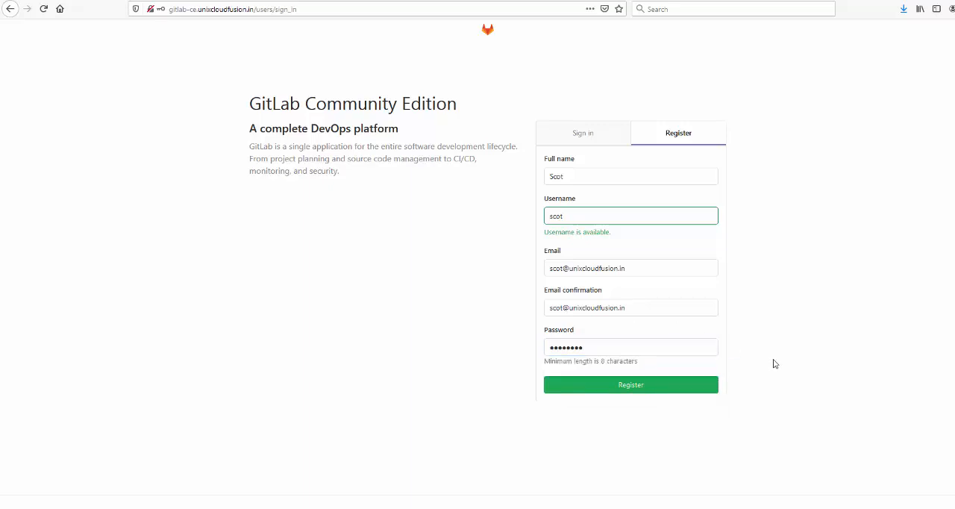
left_click(634, 393)
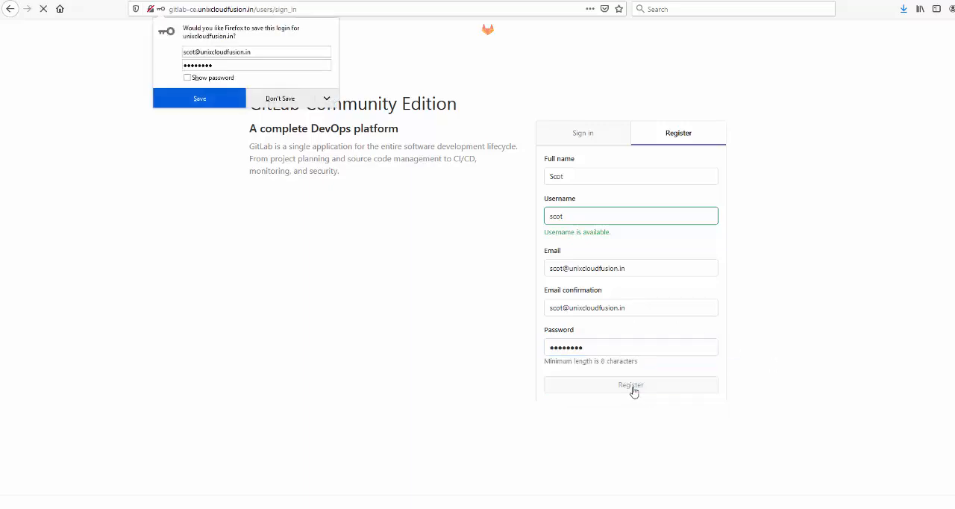
left_click(289, 97)
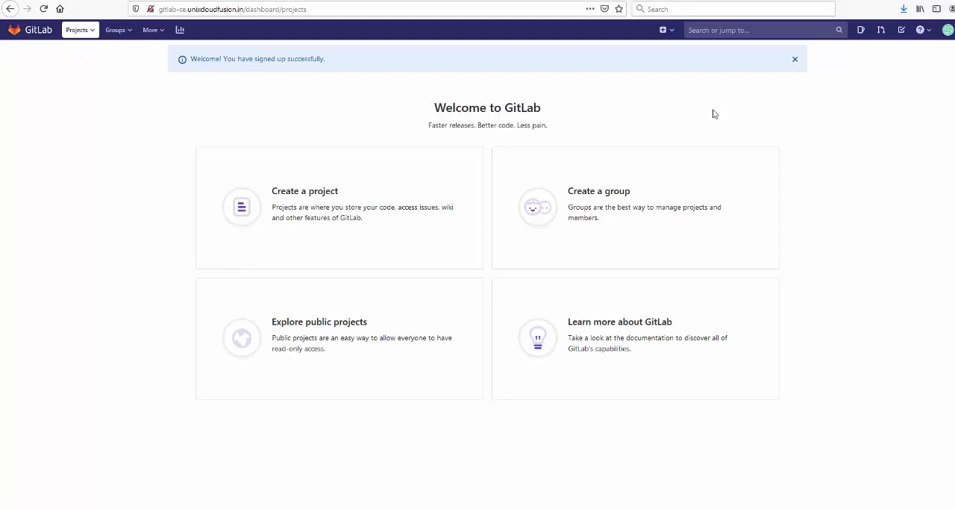
Step: Sign out of the newly registered account and switch to the sign-in form
left_click(949, 33)
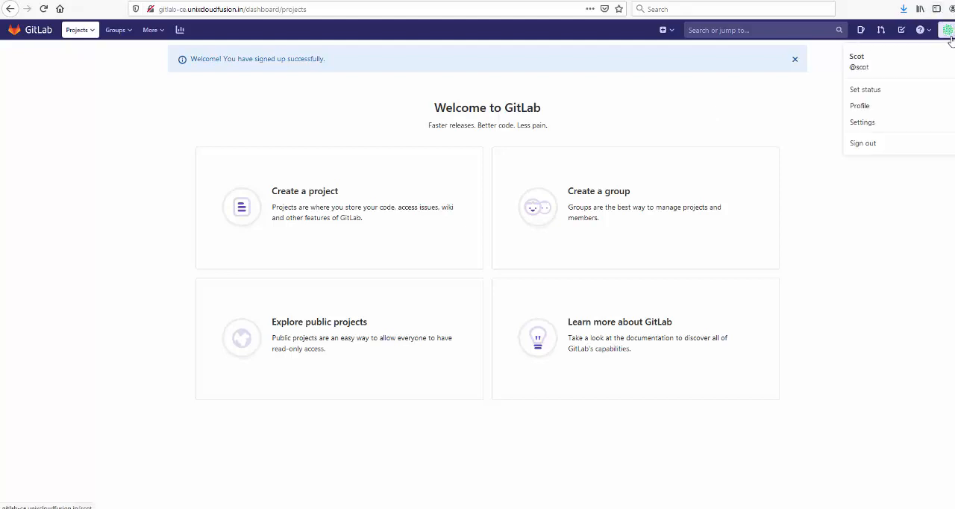
left_click(864, 144)
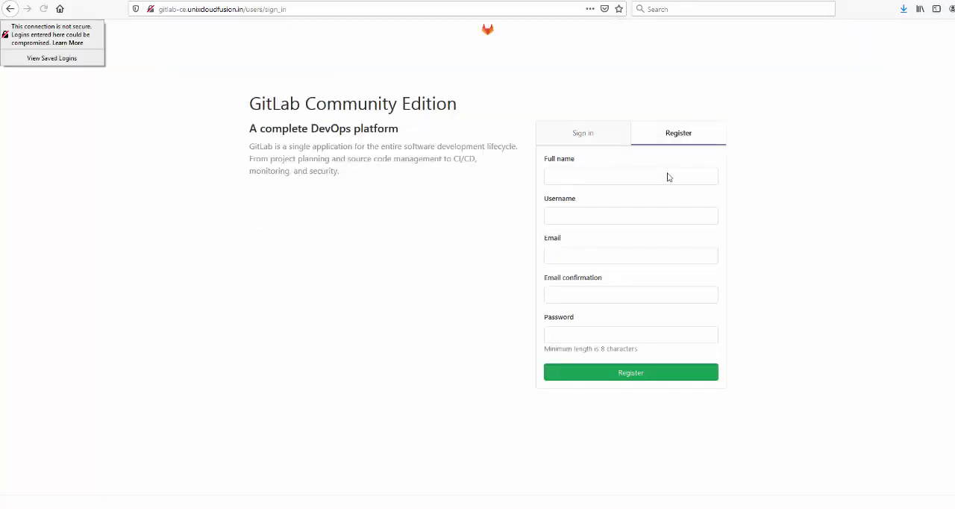
left_click(586, 142)
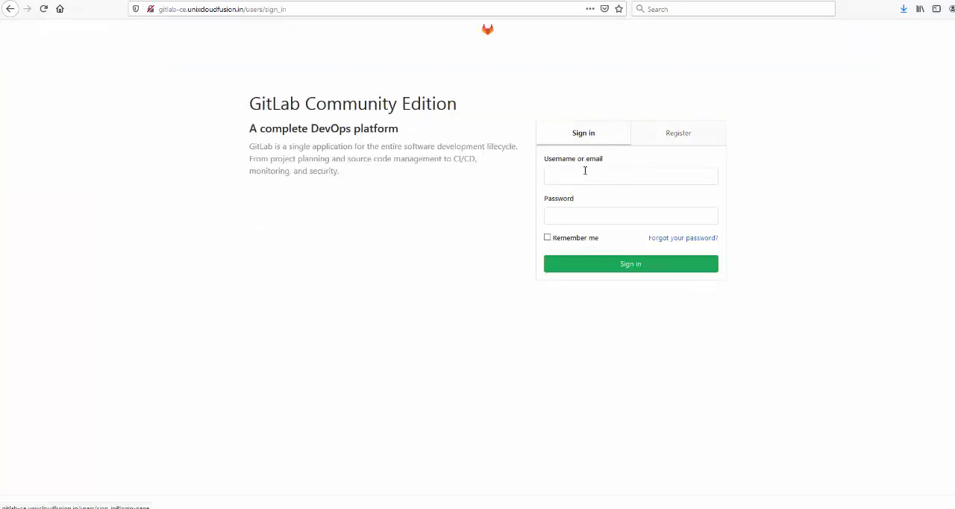
Step: Sign in as root with the account password and decline saving the login in the browser
left_click(585, 170)
type("root")
key("Tab")
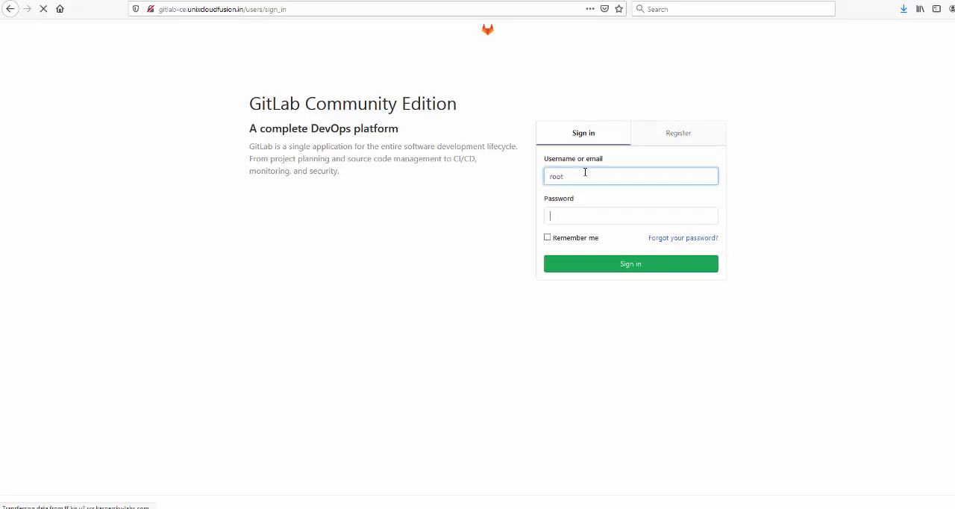
type("****")
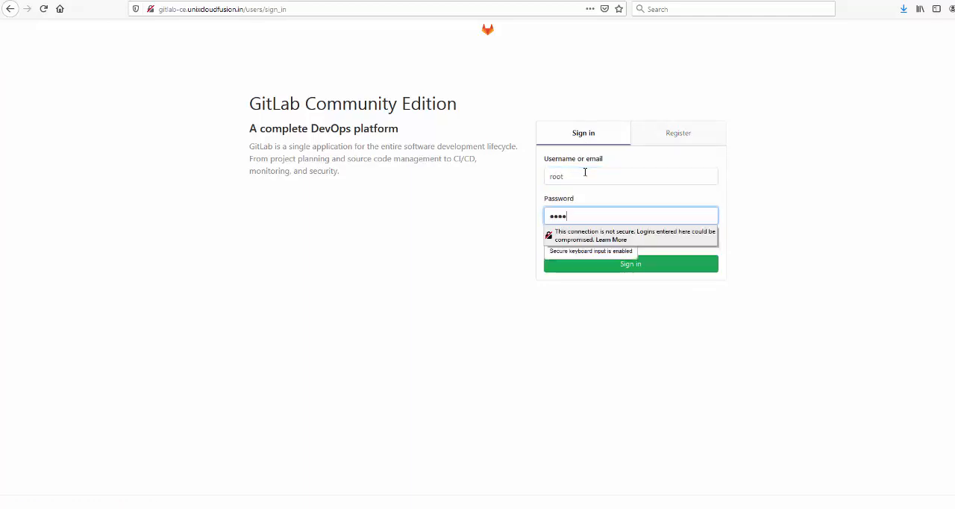
type("****")
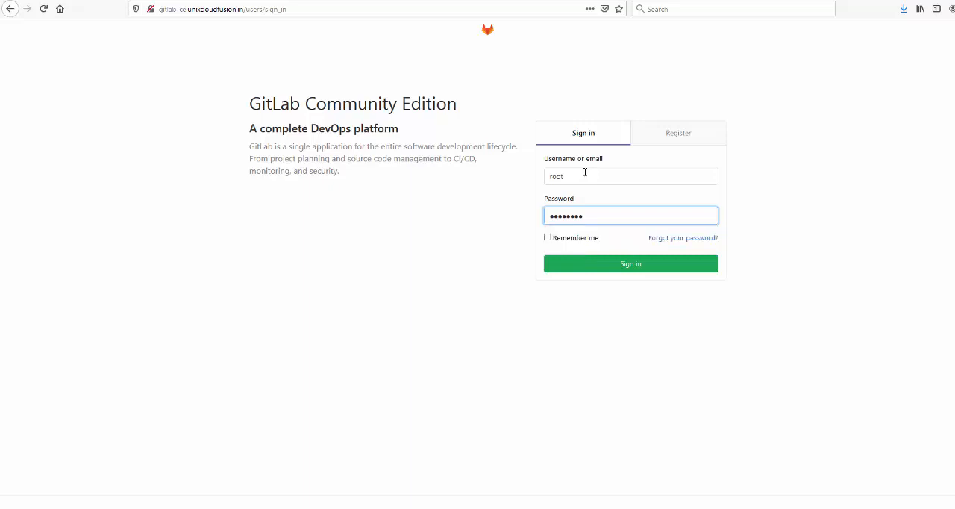
key("Return")
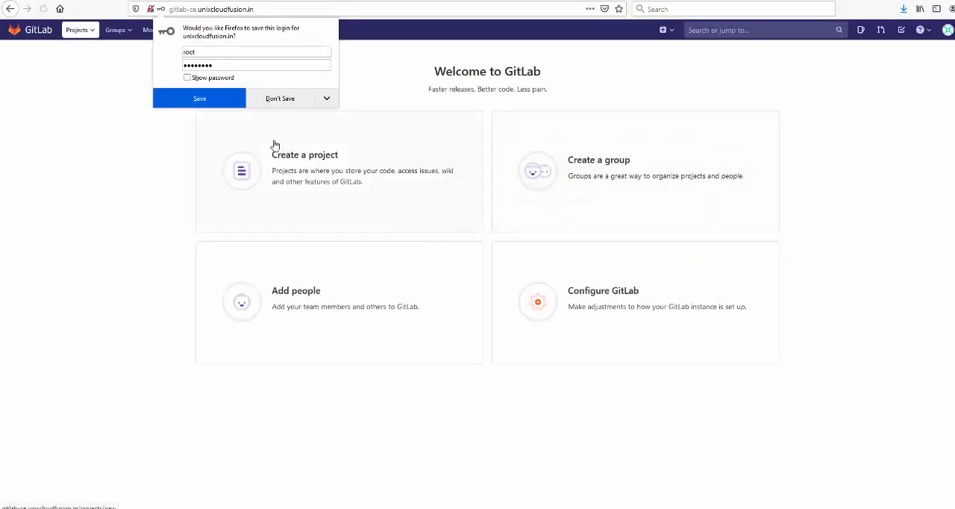
left_click(286, 100)
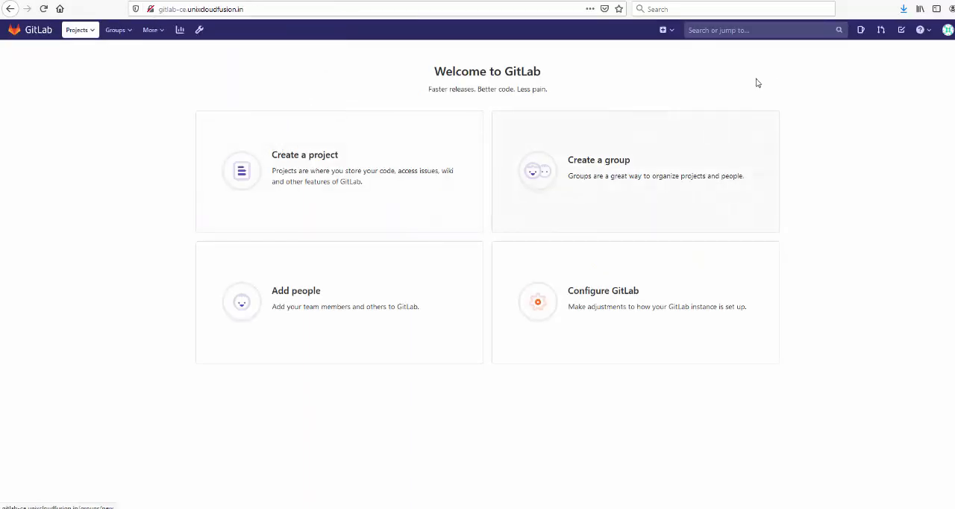
Step: Open the root account's user settings to view its profile
left_click(948, 30)
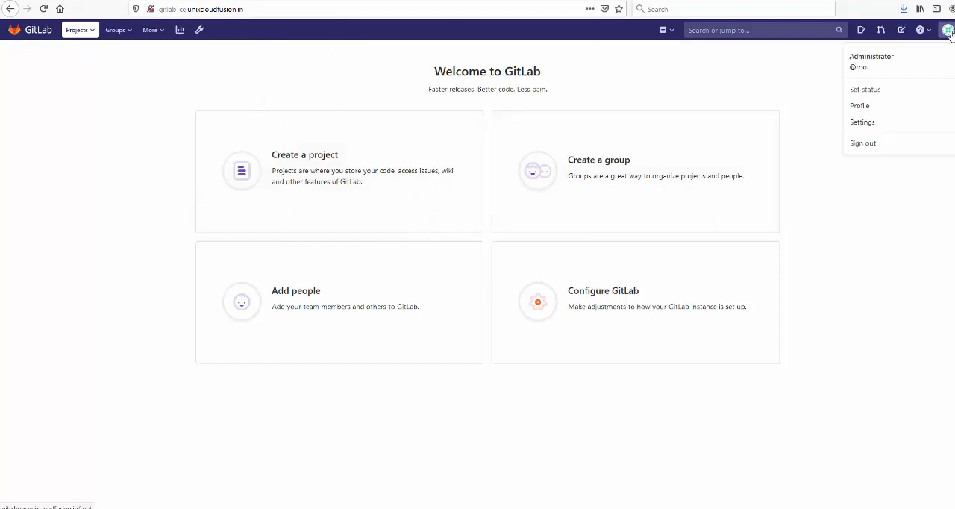
left_click(888, 131)
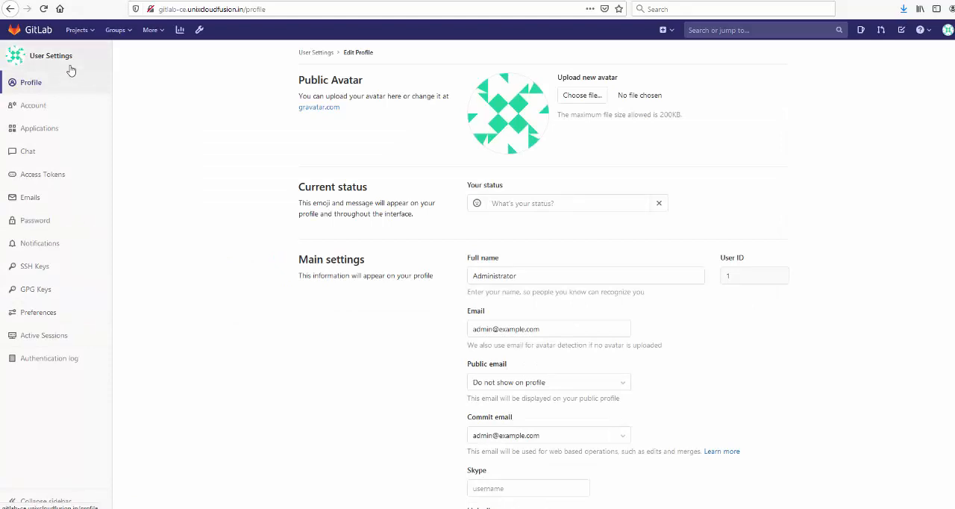
Step: Explore all projects on the instance and open private-project-demo
left_click(87, 29)
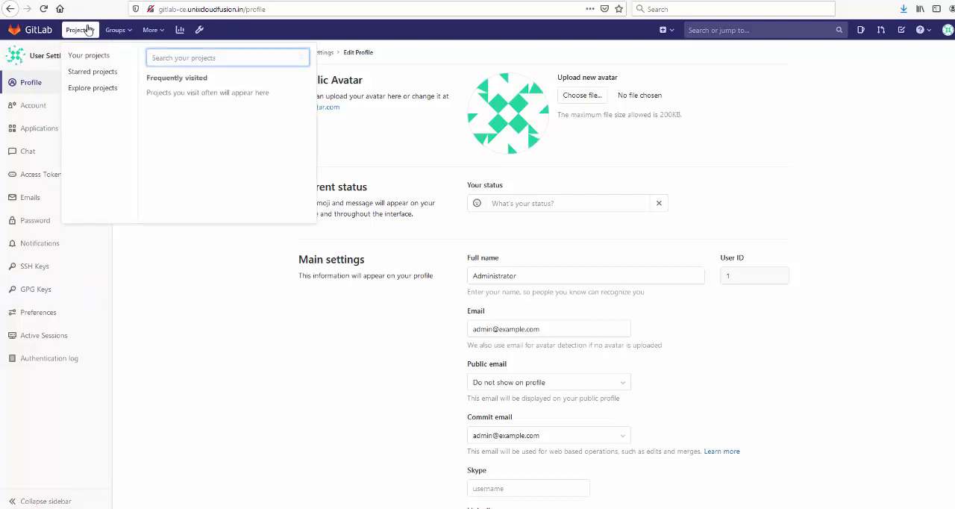
left_click(93, 89)
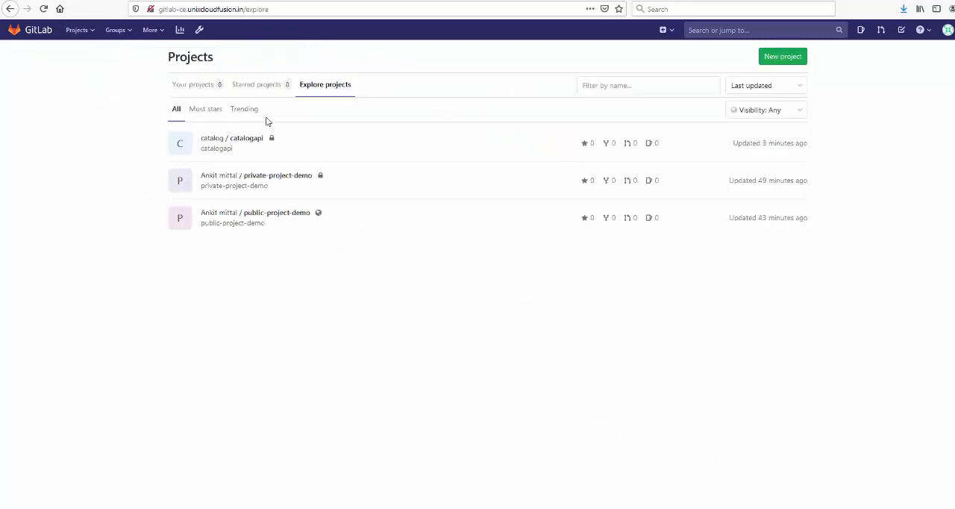
left_click(948, 31)
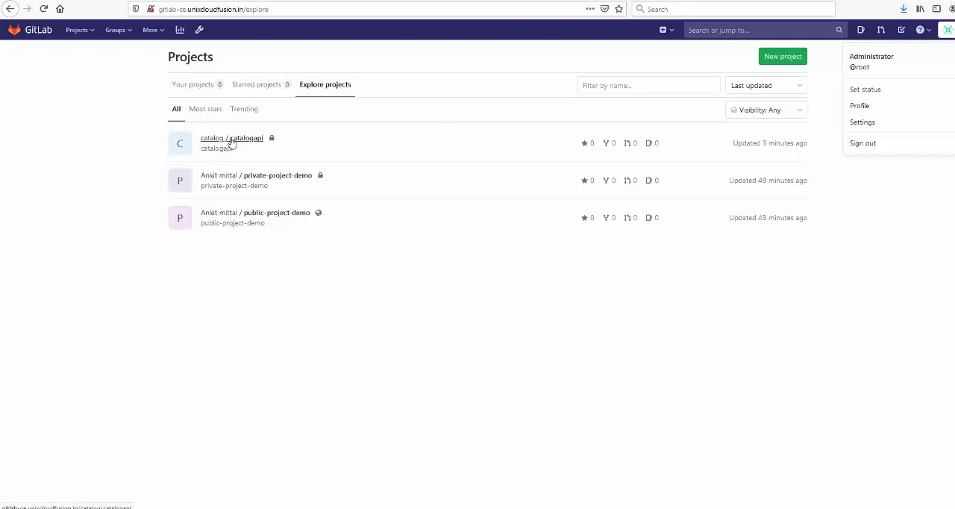
left_click(275, 179)
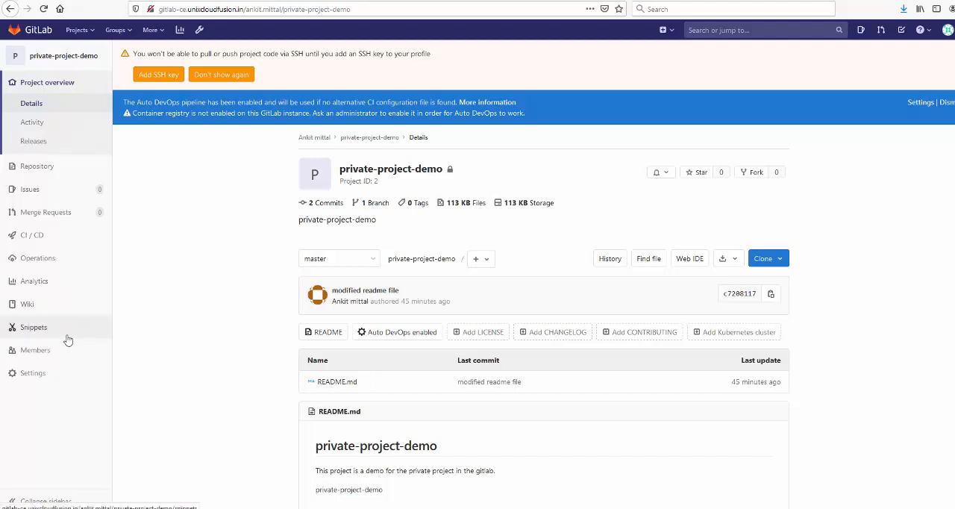
Step: Go to the members page of private-project-demo and show the form for inviting a member
mouse_move(52, 367)
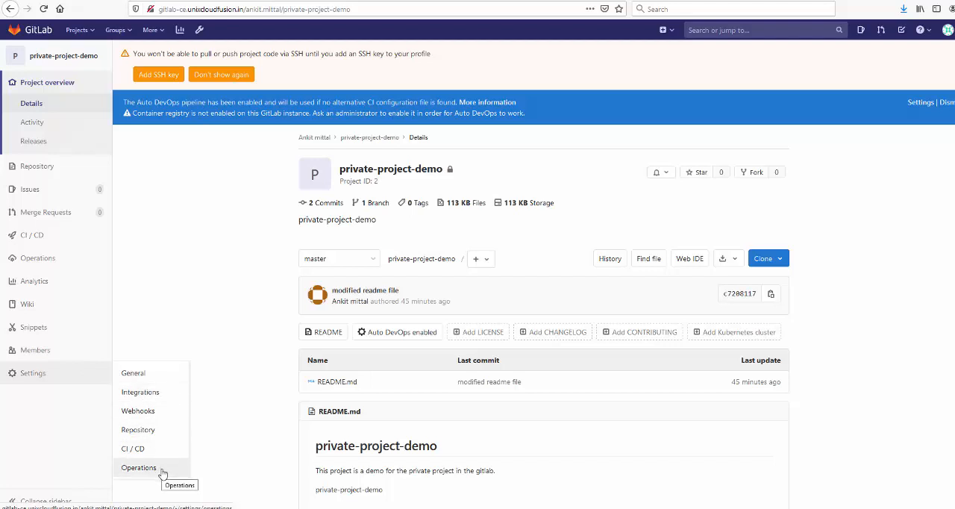
left_click(33, 359)
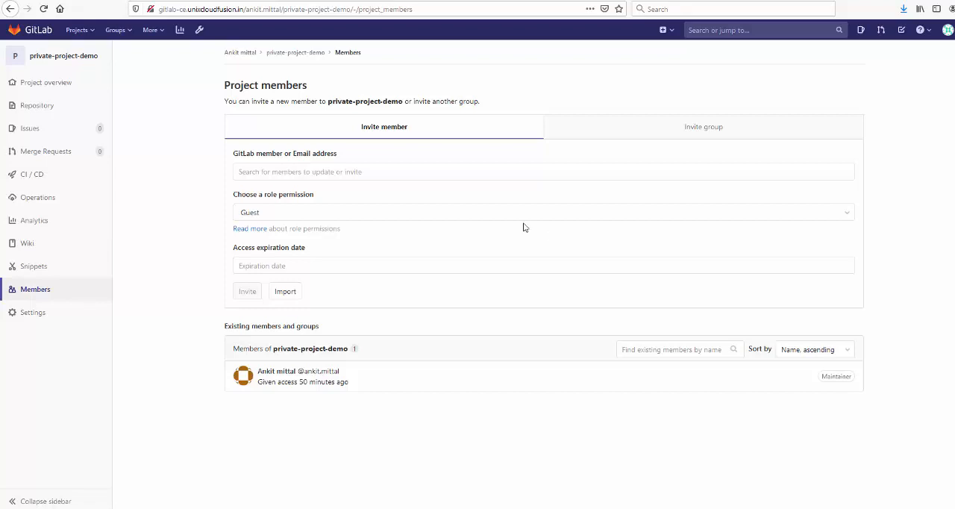
left_click(359, 120)
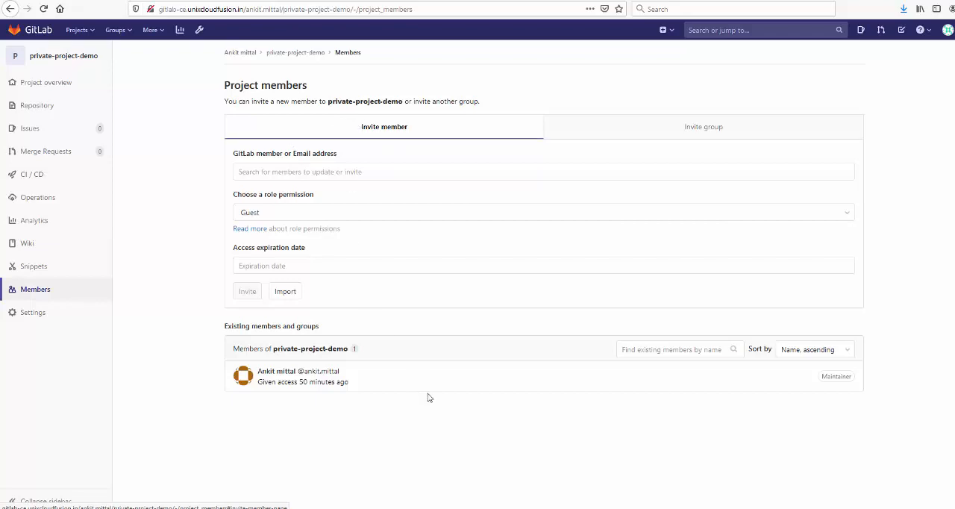
mouse_move(423, 508)
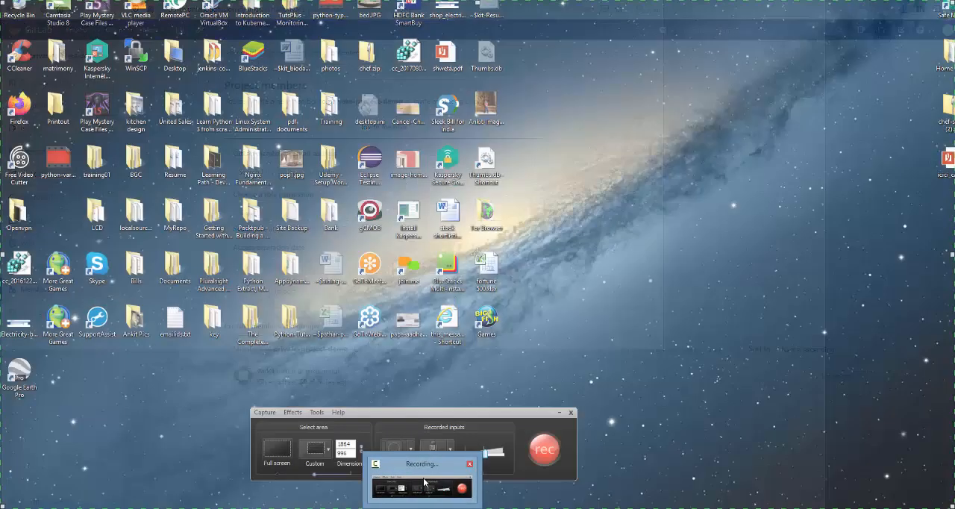
left_click(424, 483)
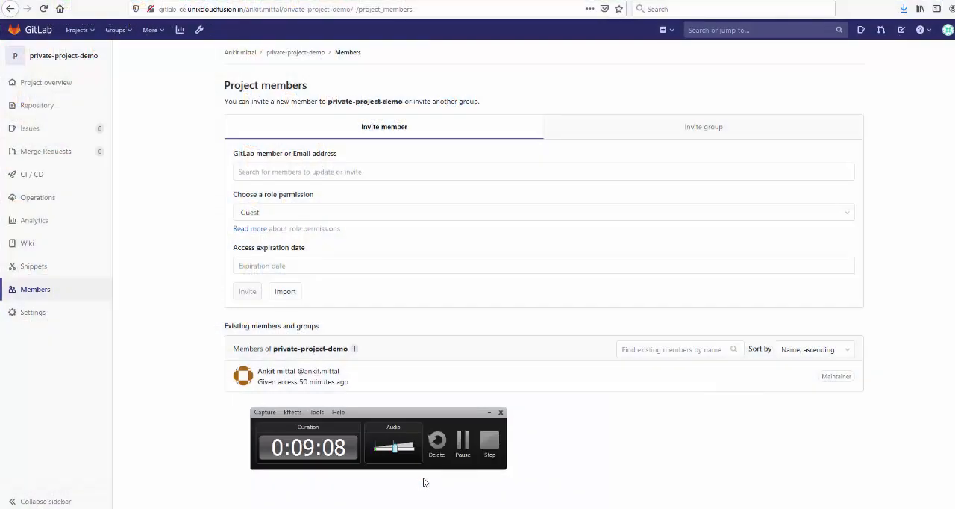
left_click(463, 442)
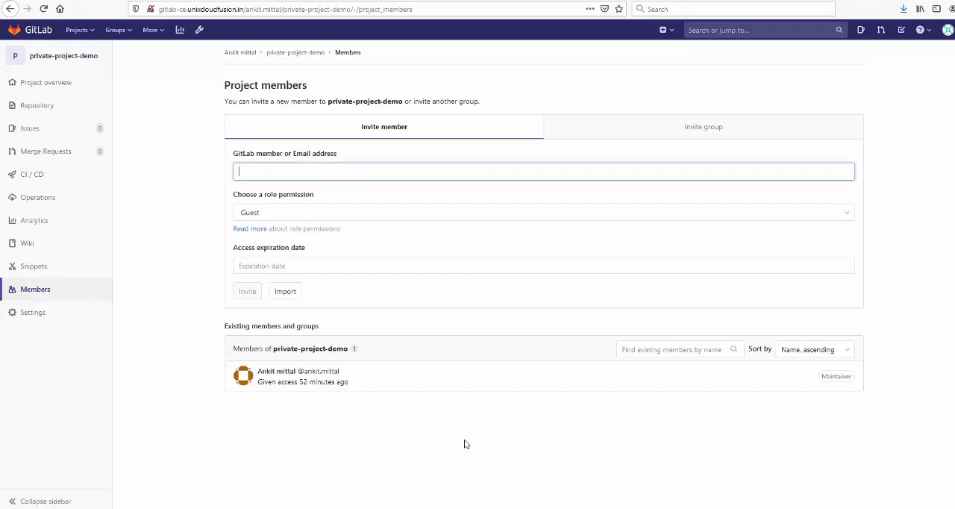
Step: Invite the newly registered user to private-project-demo with the Developer role
left_click(368, 171)
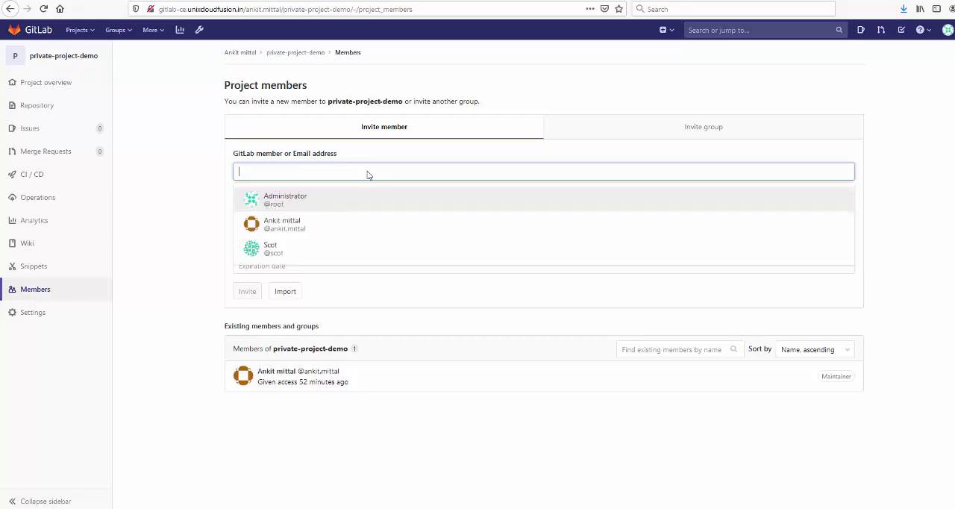
left_click(335, 250)
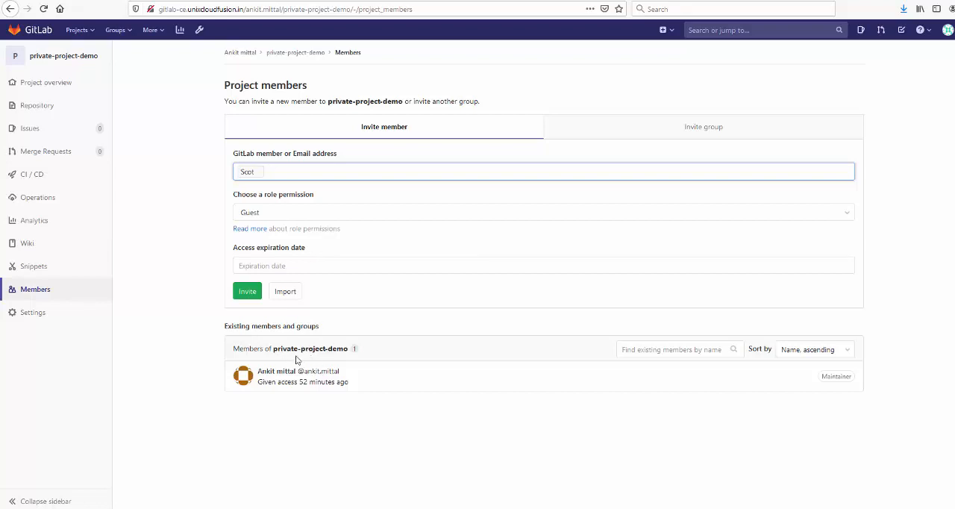
left_click(269, 213)
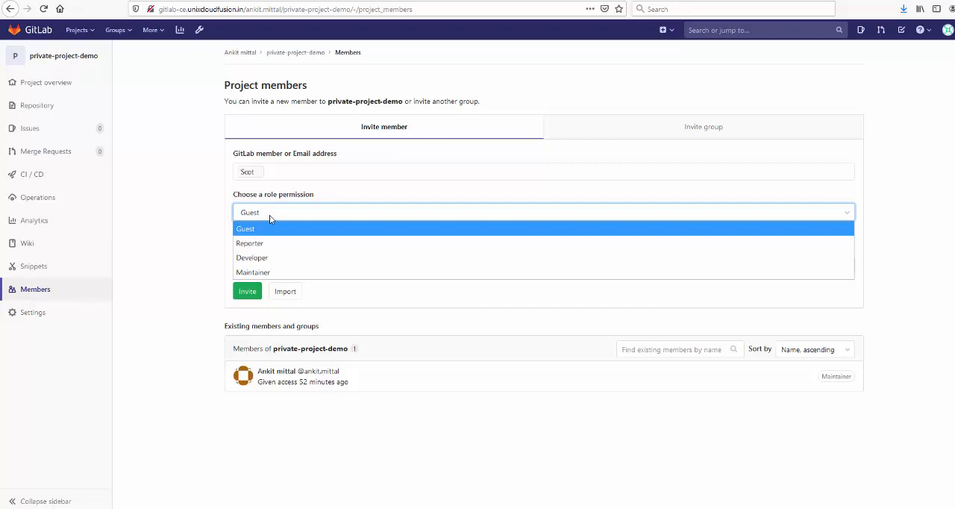
left_click(279, 260)
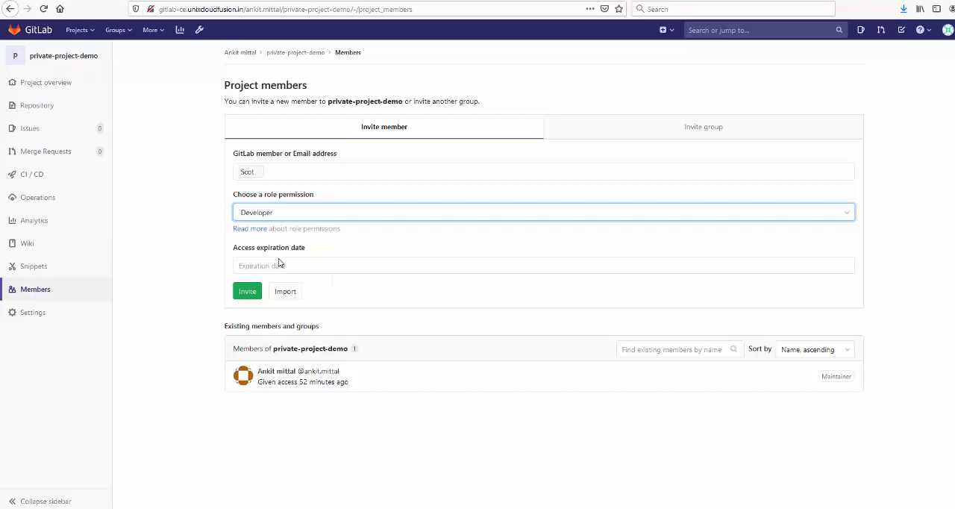
left_click(248, 292)
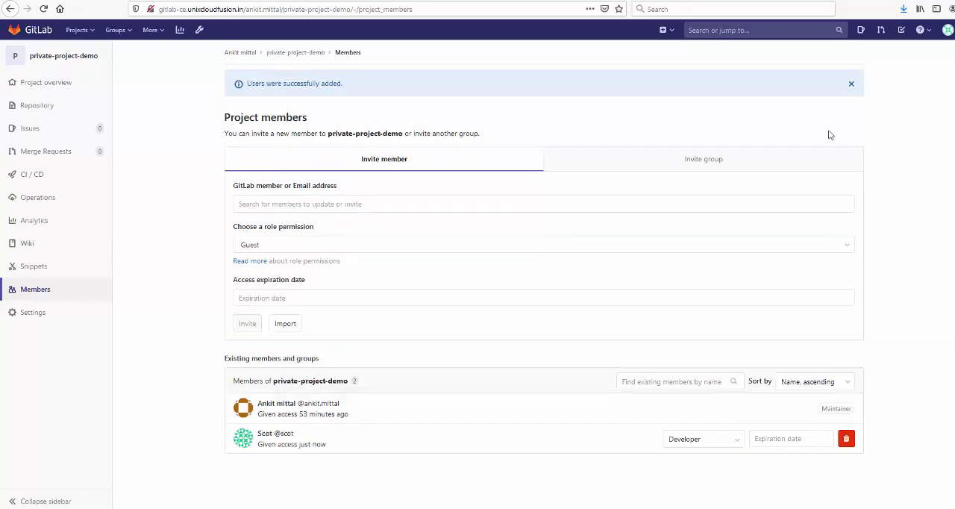
Step: Switch from root to the newly added developer's account using its username and password, and decline saving the login in the browser
left_click(948, 30)
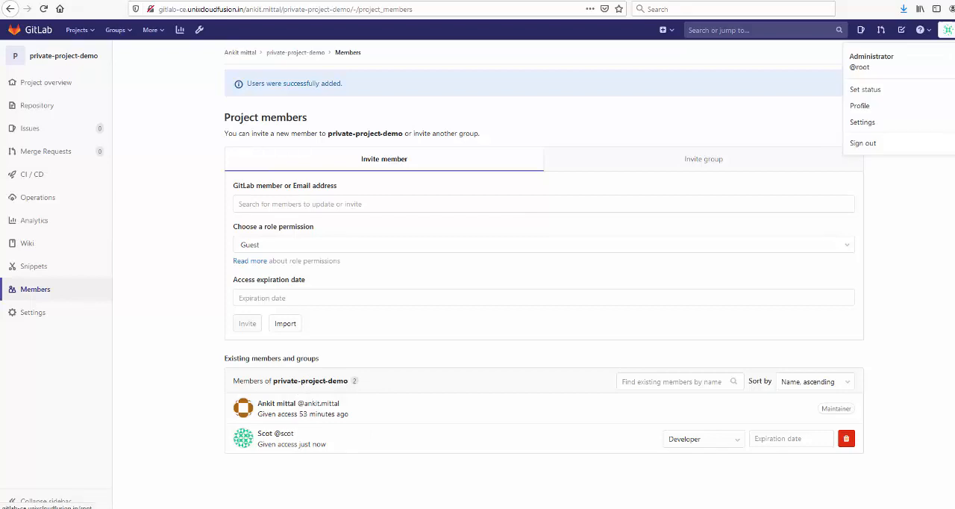
left_click(910, 143)
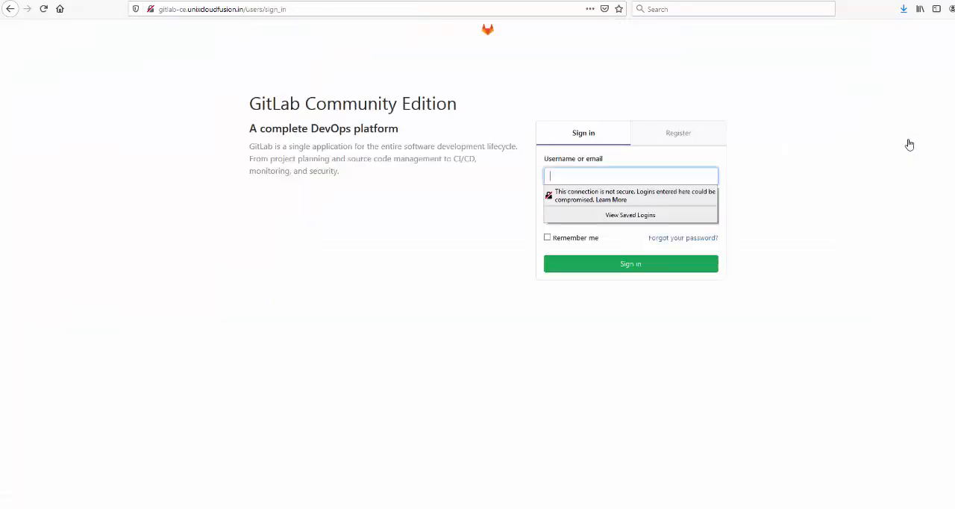
type("scot")
key("Tab")
type("****")
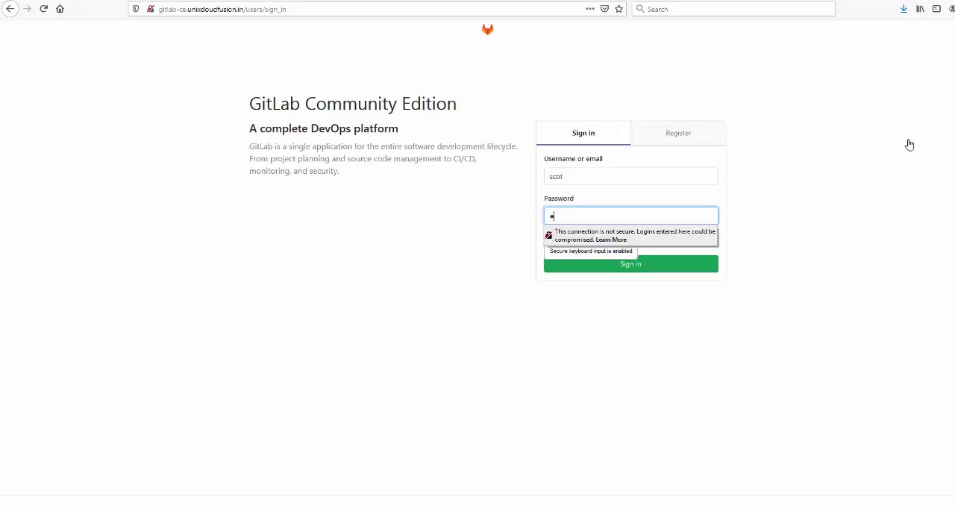
type("****")
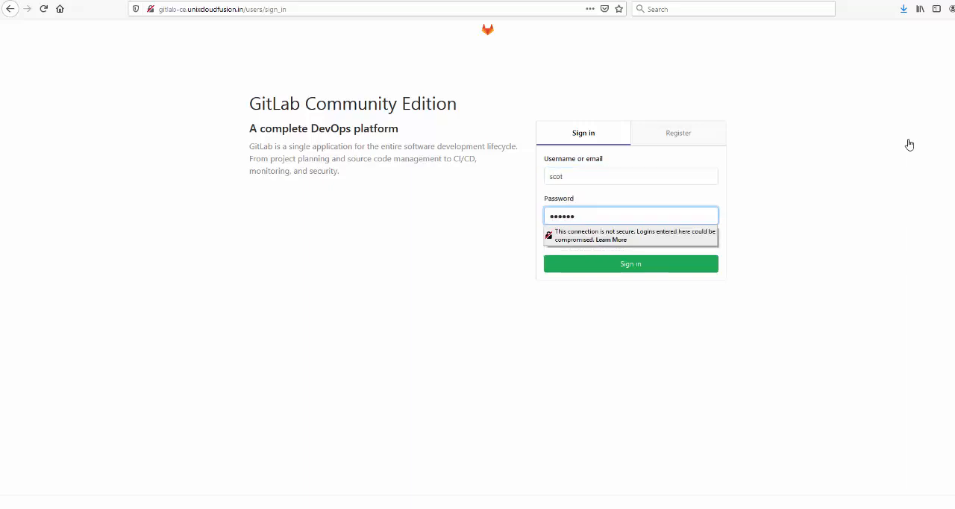
key("Return")
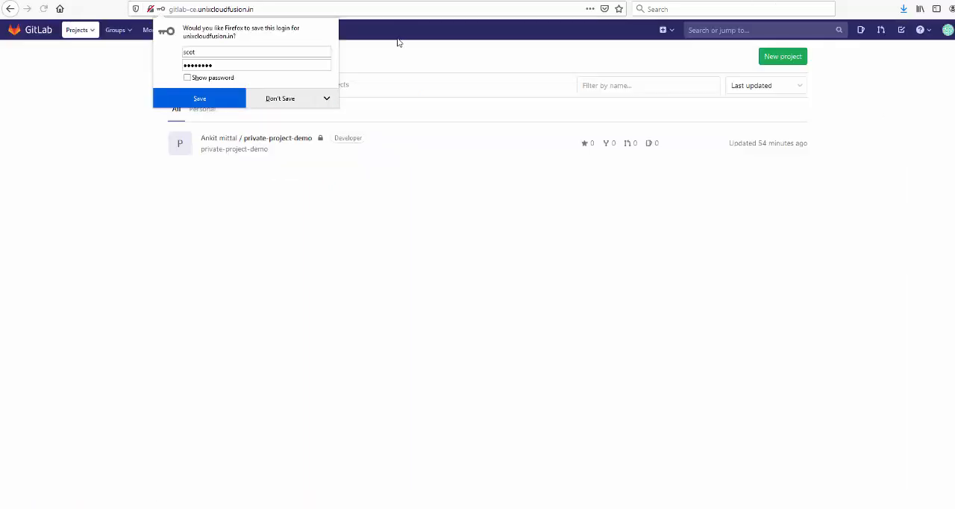
left_click(290, 102)
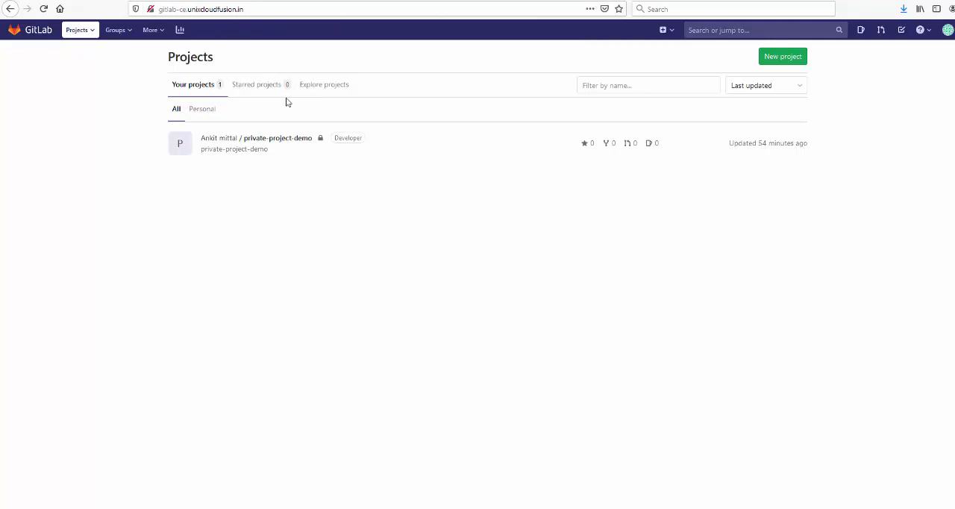
Step: Open private-project-demo from the developer's project list and dismiss the SSH key notice
left_click(285, 143)
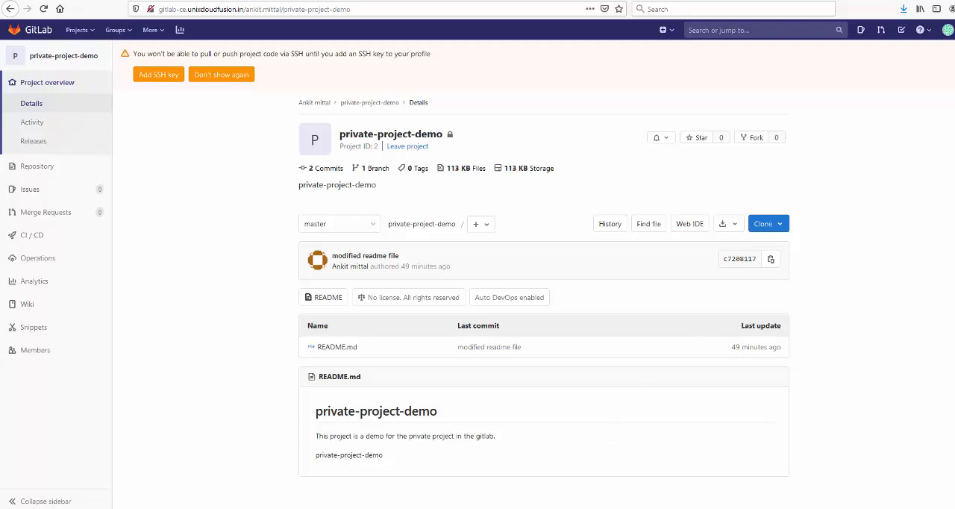
left_click(954, 54)
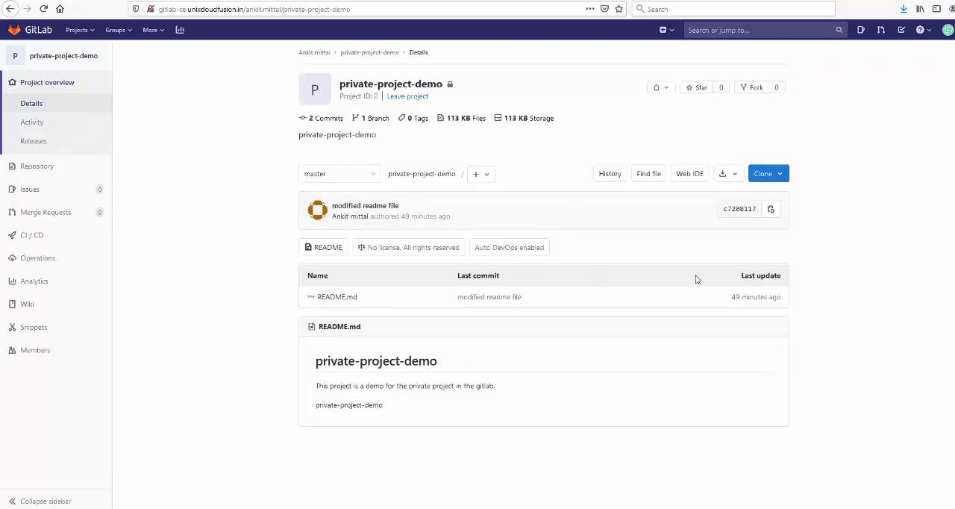